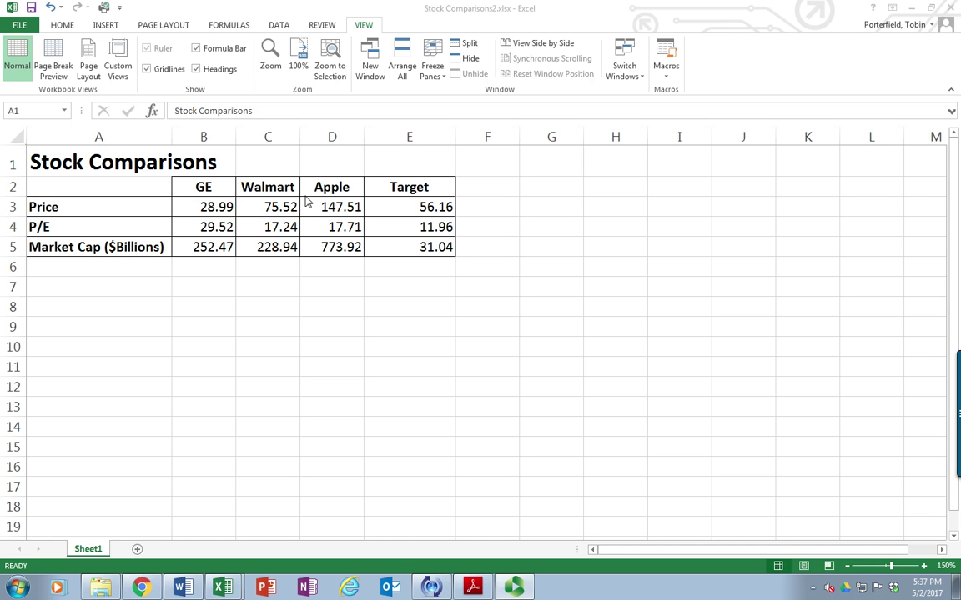
- Review the Price and P/E rows and company columns, then select B3:E5 as chart data
click(203, 206)
click(129, 211)
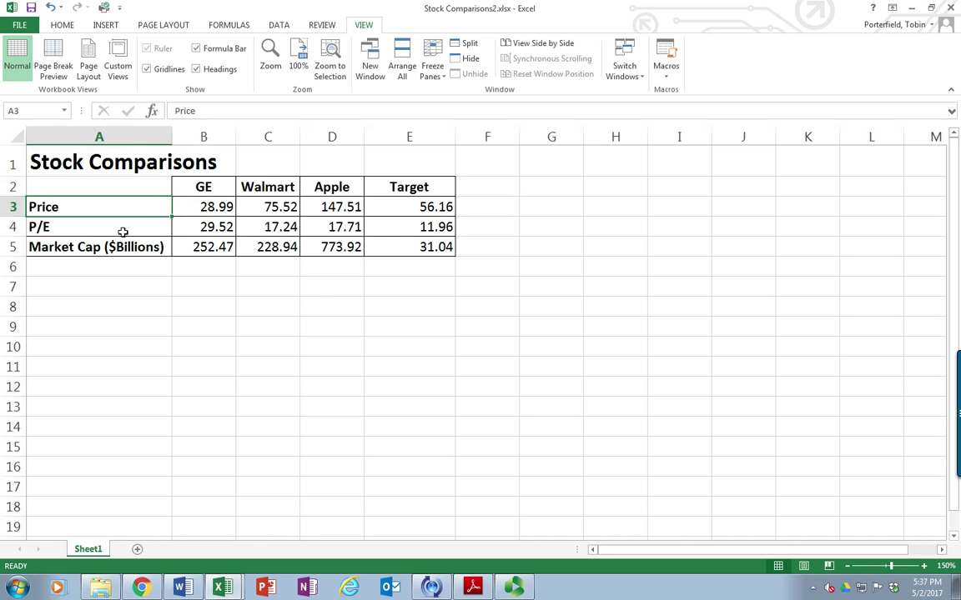
click(152, 225)
click(210, 188)
click(249, 187)
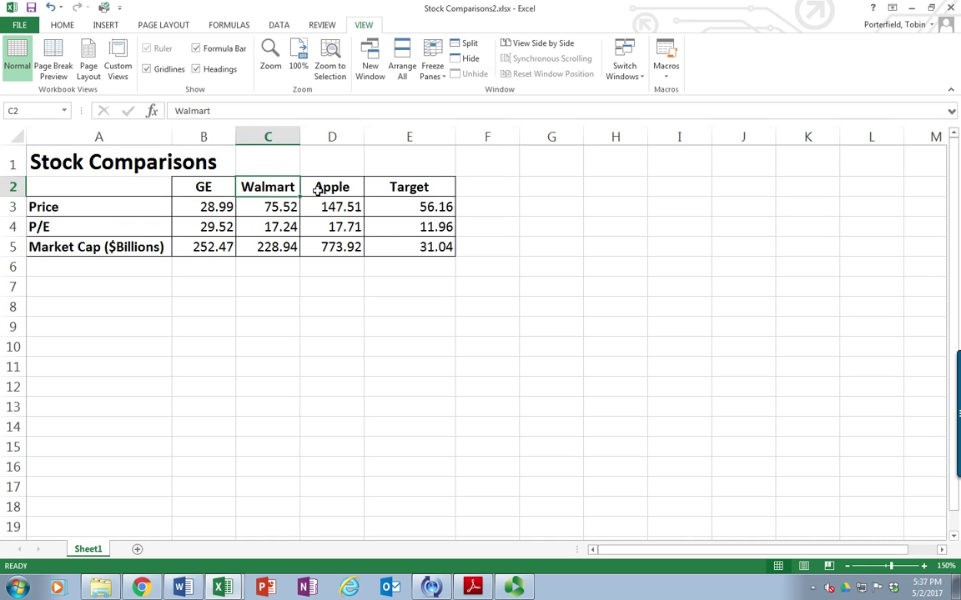
click(376, 188)
click(334, 188)
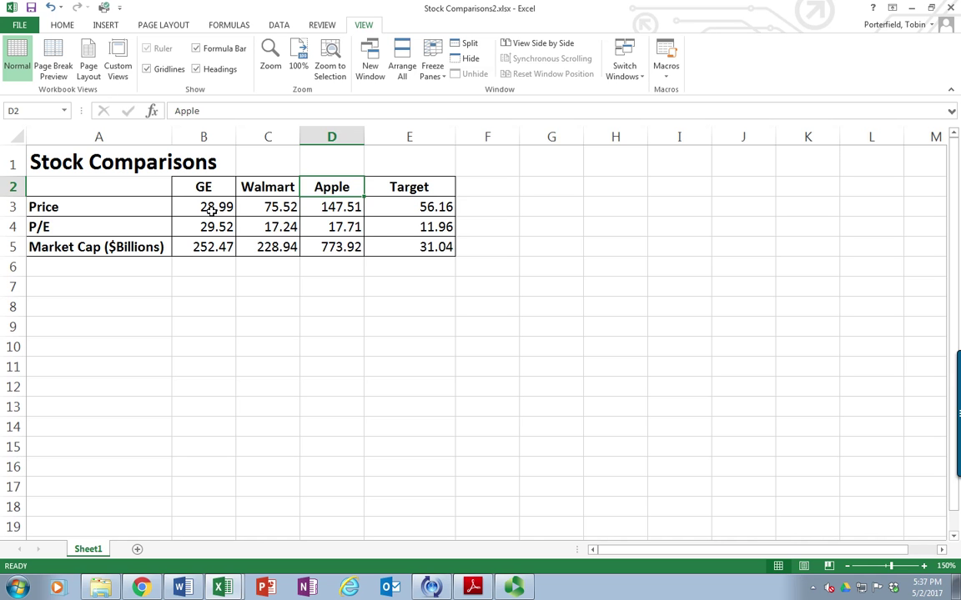
drag(211, 211, 429, 247)
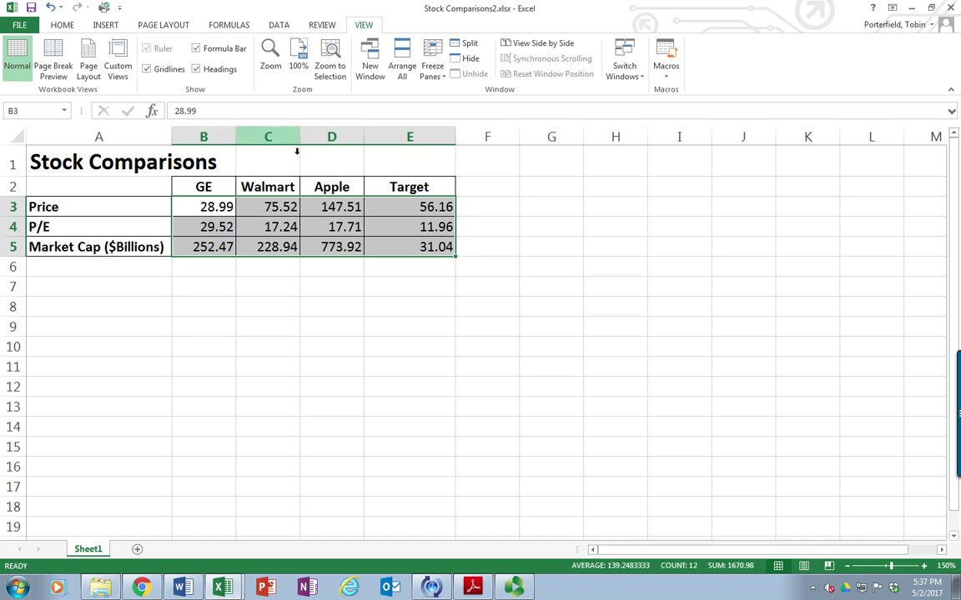
- Insert an X Y (Scatter) Bubble chart from the All Charts list on the INSERT tab
click(106, 26)
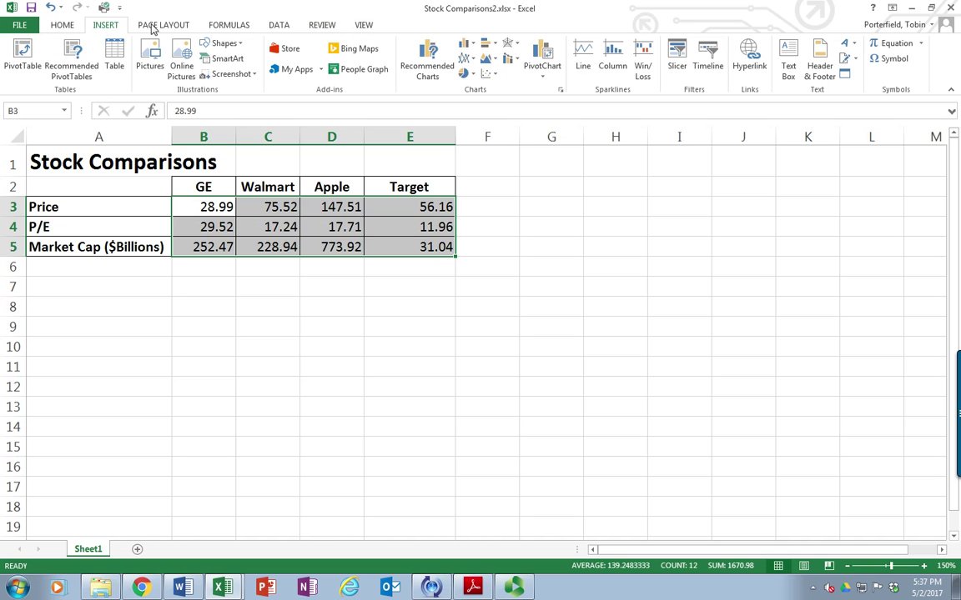
click(560, 92)
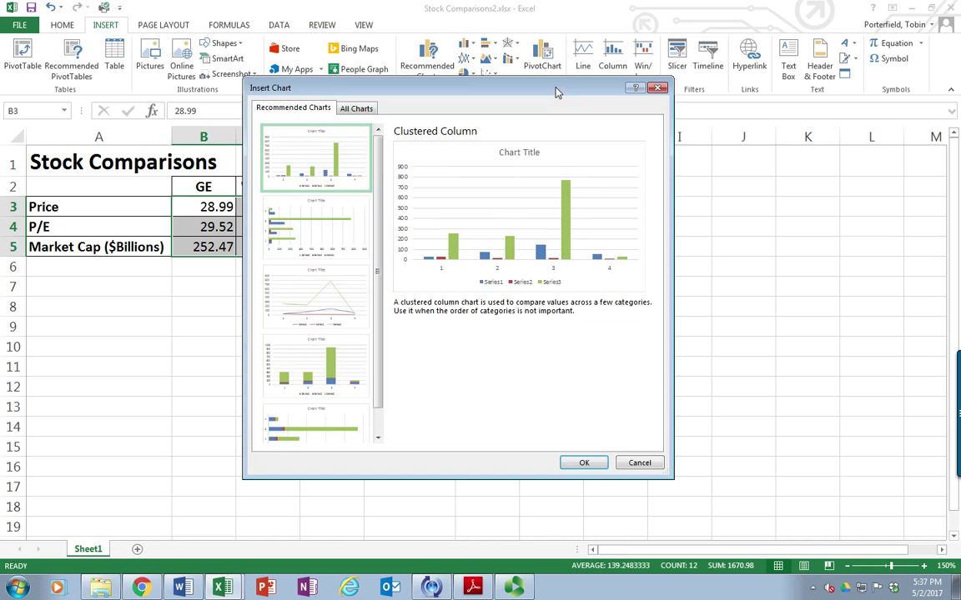
click(357, 111)
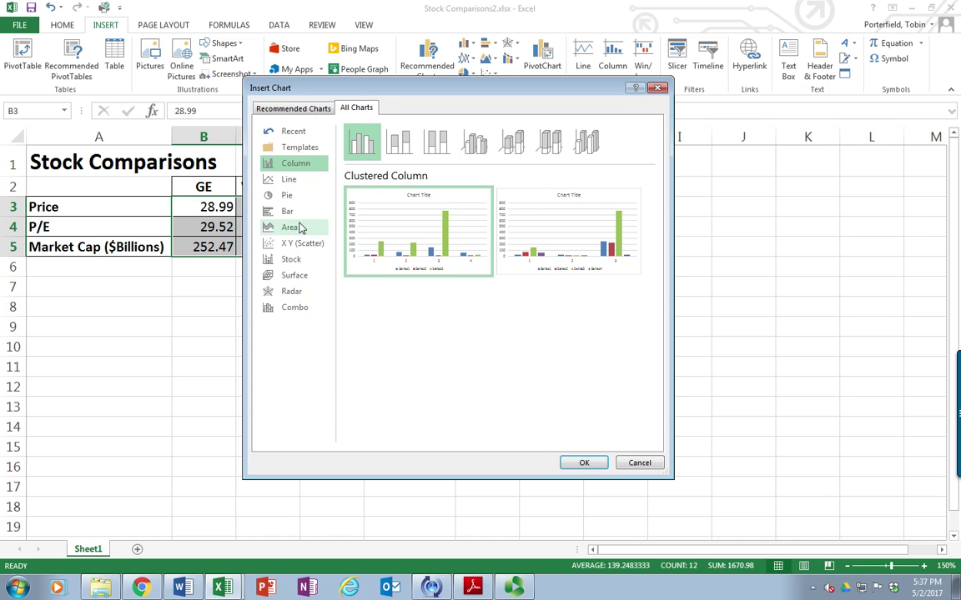
click(292, 247)
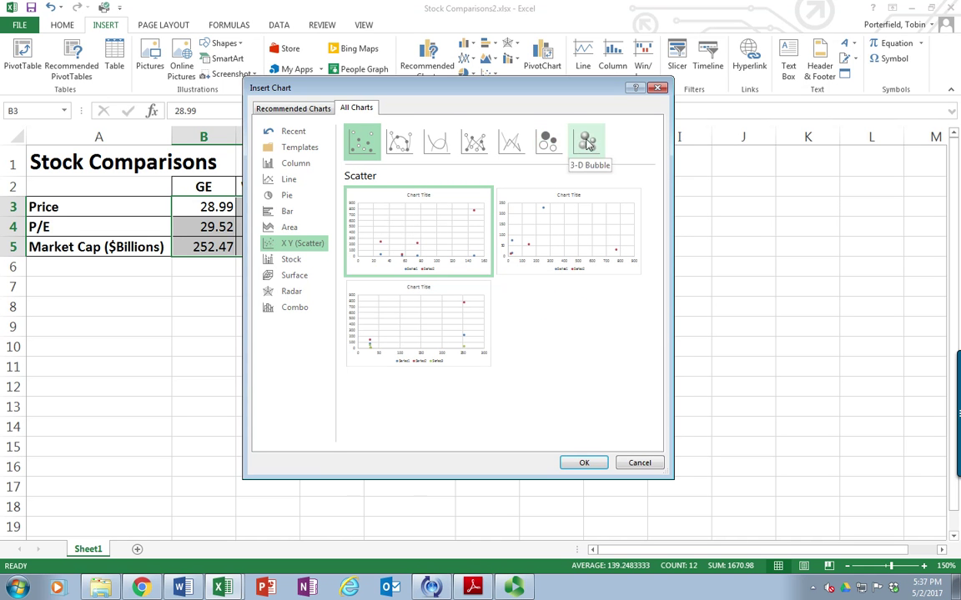
click(547, 144)
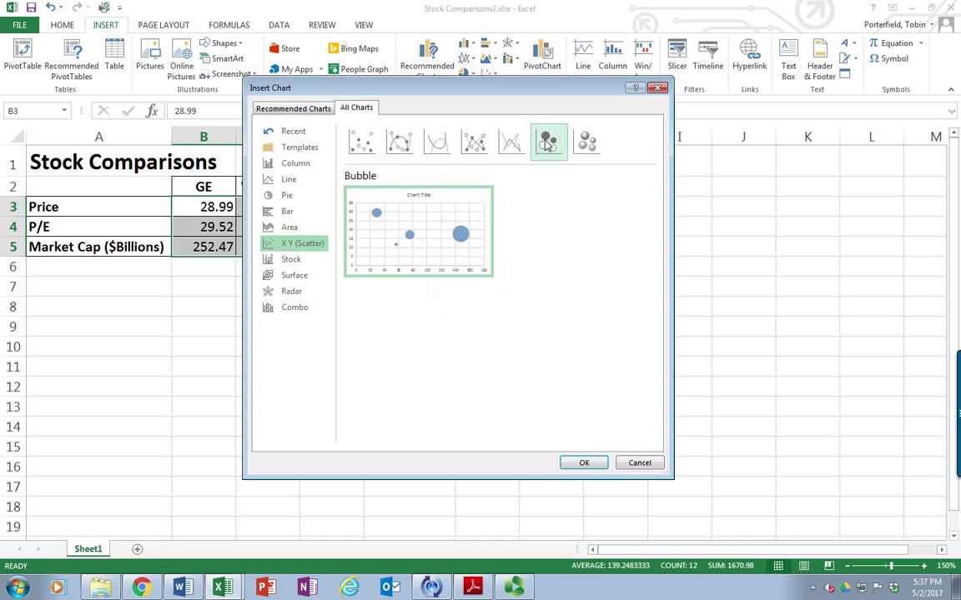
click(586, 464)
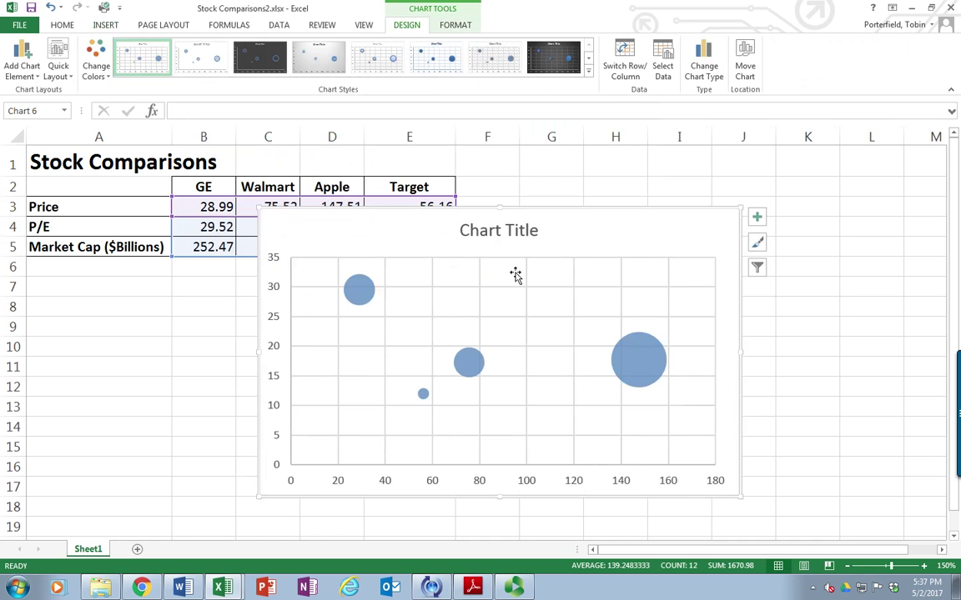
- Move the chart down beside the table and replace its title with 'Stock Comparison'
drag(437, 221, 558, 280)
click(598, 292)
triple_click(594, 290)
text(Sto)
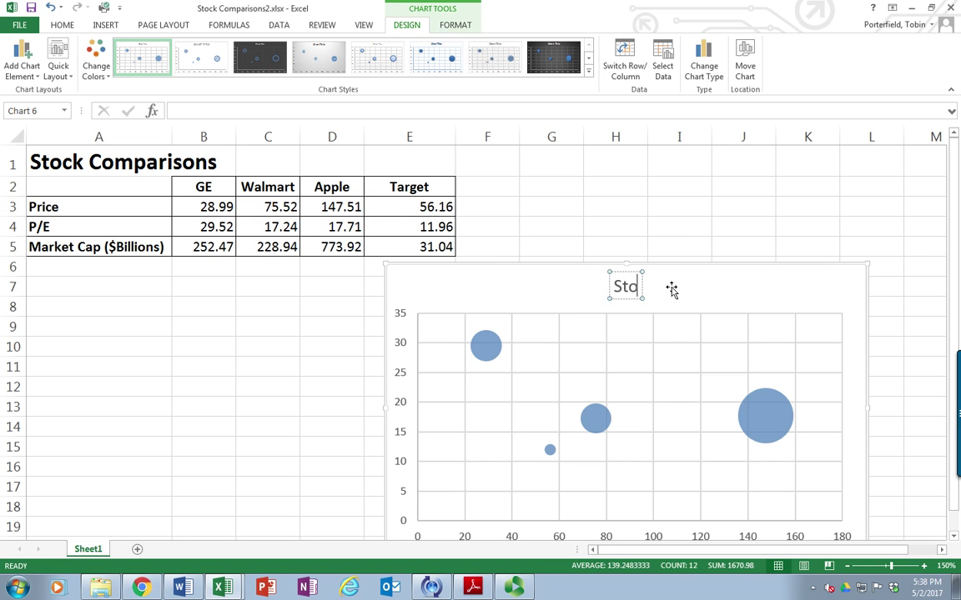
text(ck Comparison)
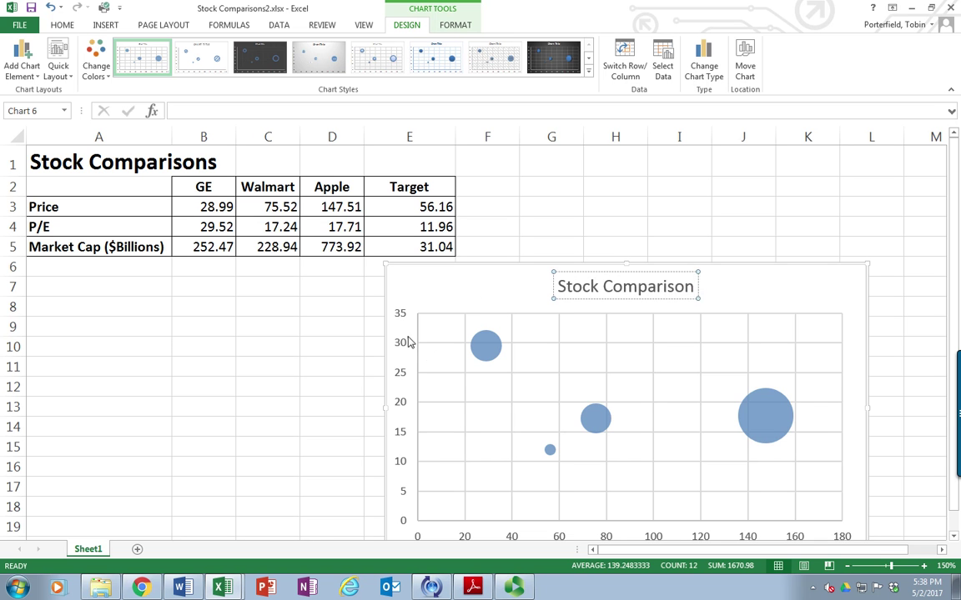
- Add axis titles to the chart and name the vertical axis 'P/E Ratio'
click(402, 342)
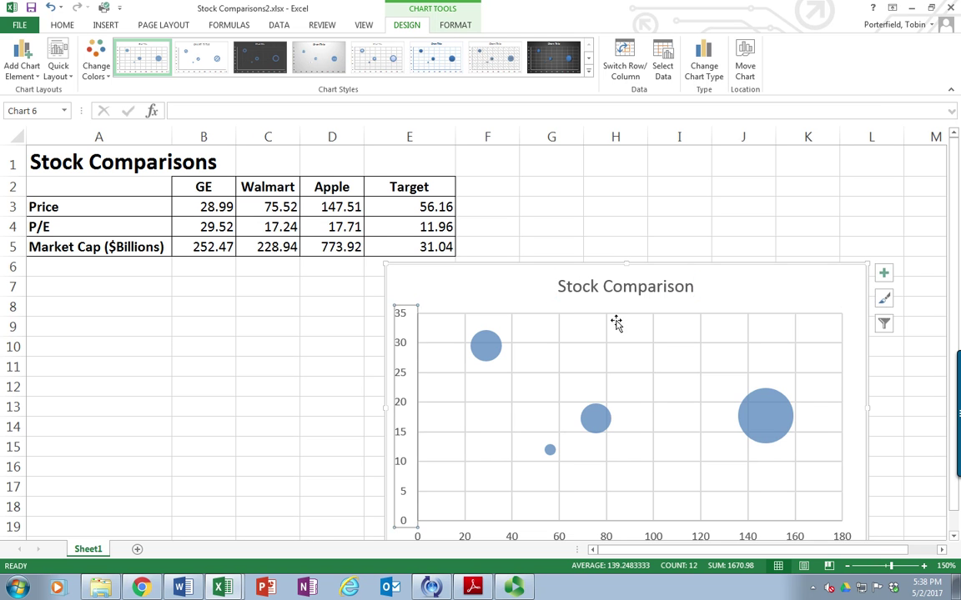
click(883, 275)
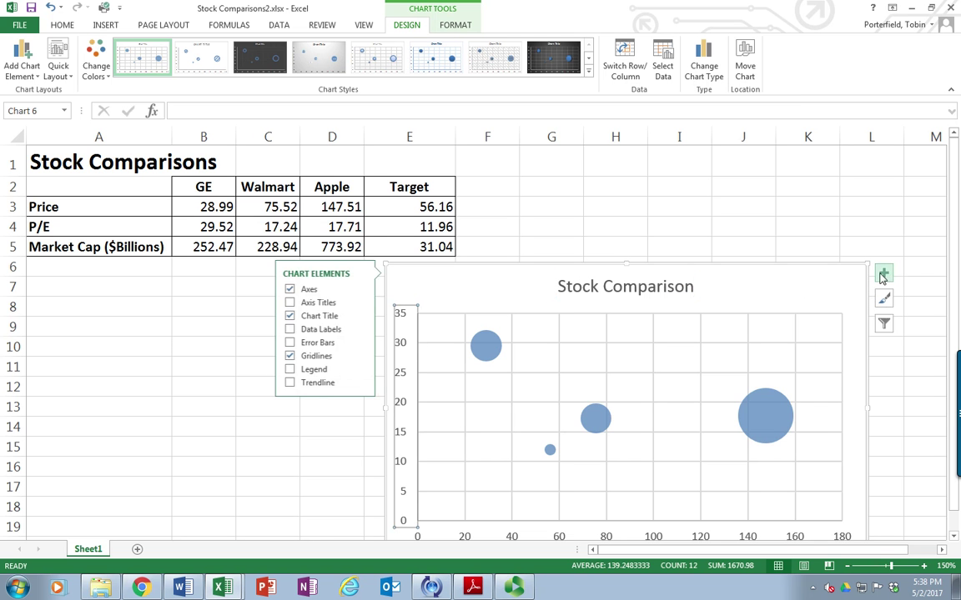
click(290, 303)
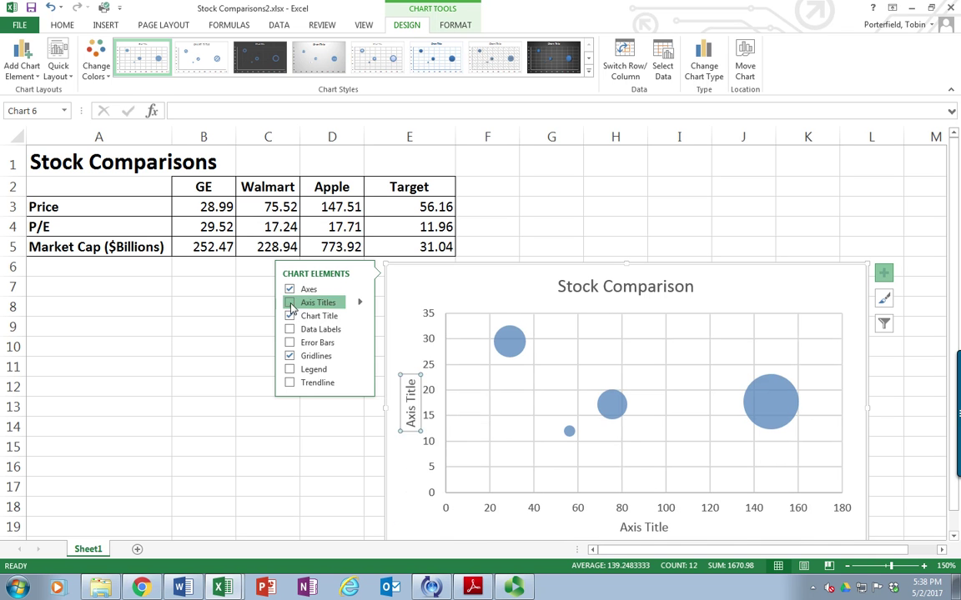
click(418, 431)
drag(417, 431, 371, 346)
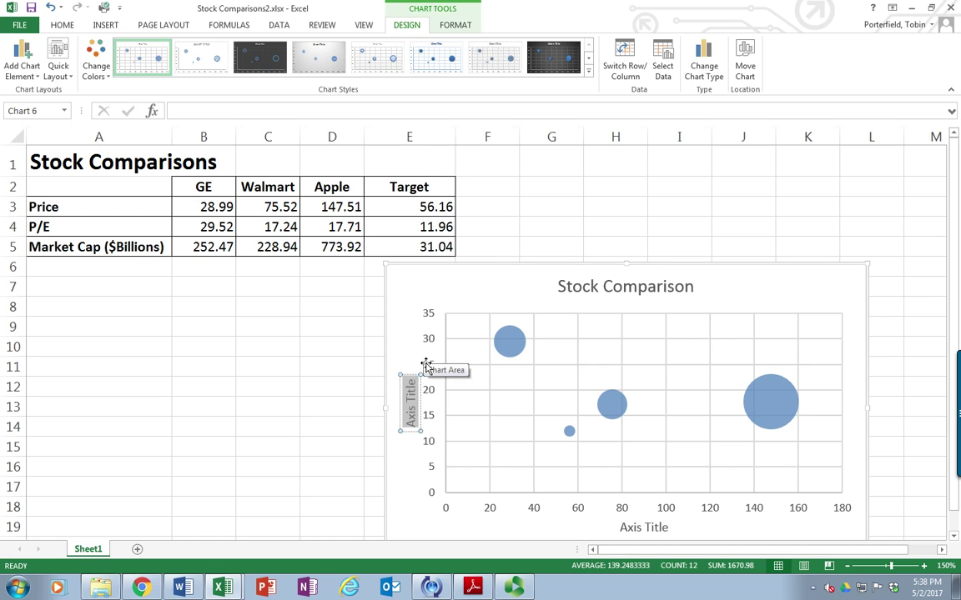
text(P/E R)
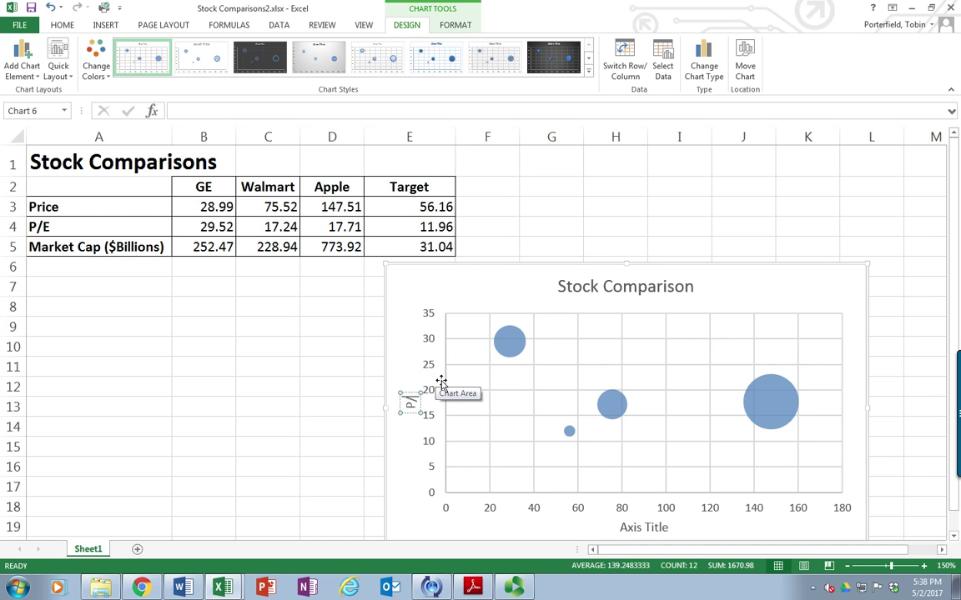
text(atio)
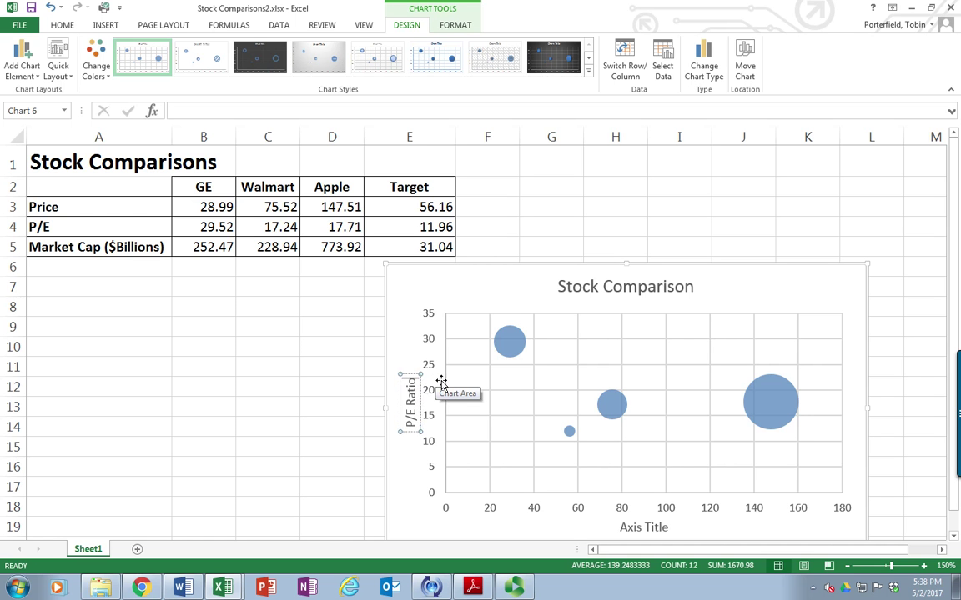
- Title the horizontal axis 'Stock Price'
click(647, 534)
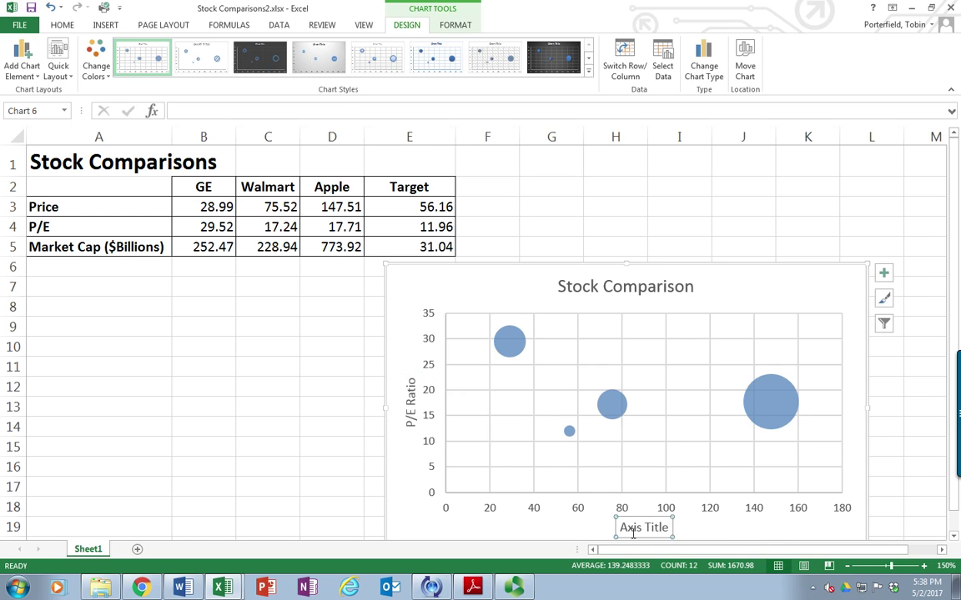
drag(620, 527, 673, 535)
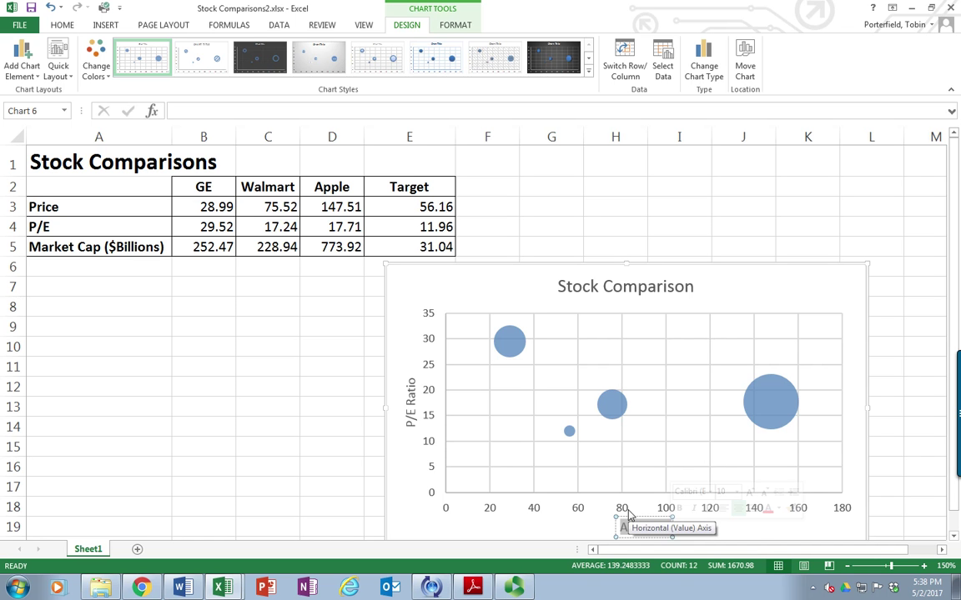
text(Stock Price)
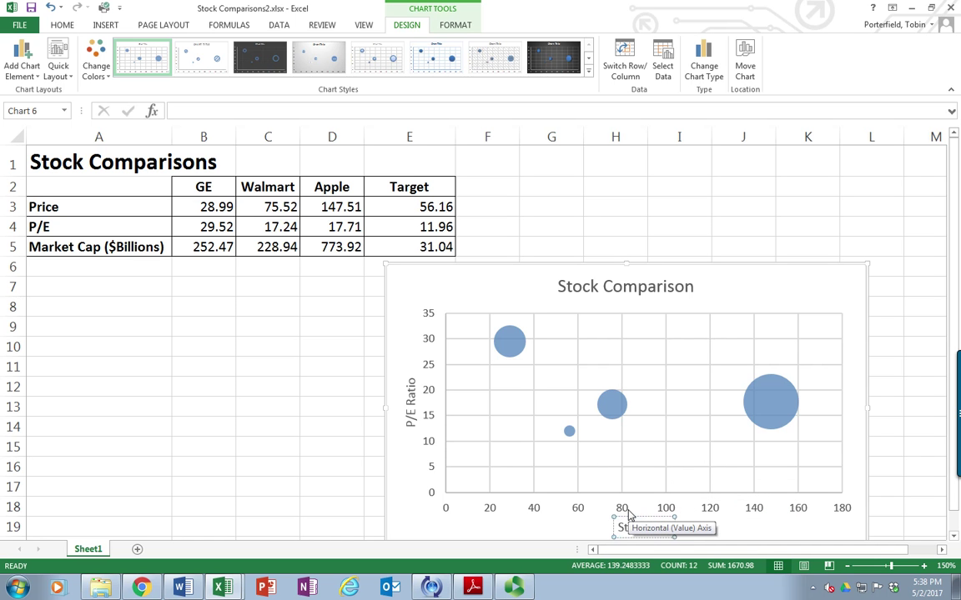
click(617, 414)
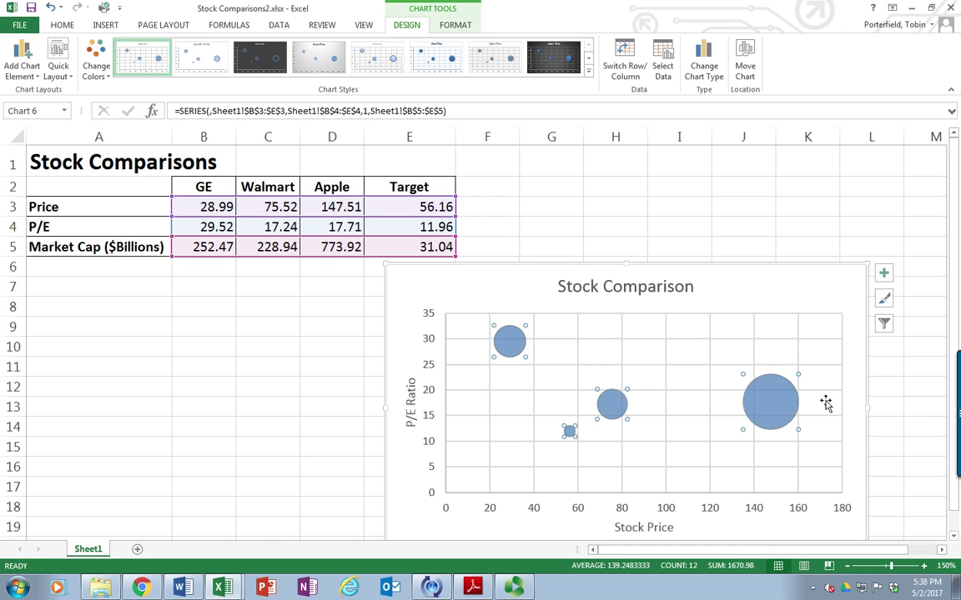
- Turn on data labels for the bubbles and open their full formatting options
click(884, 274)
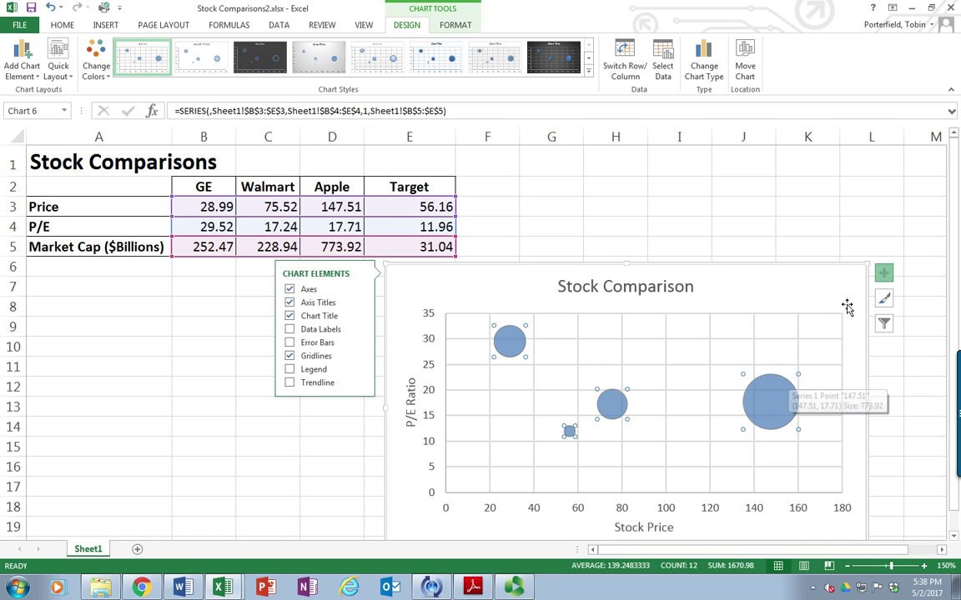
click(289, 329)
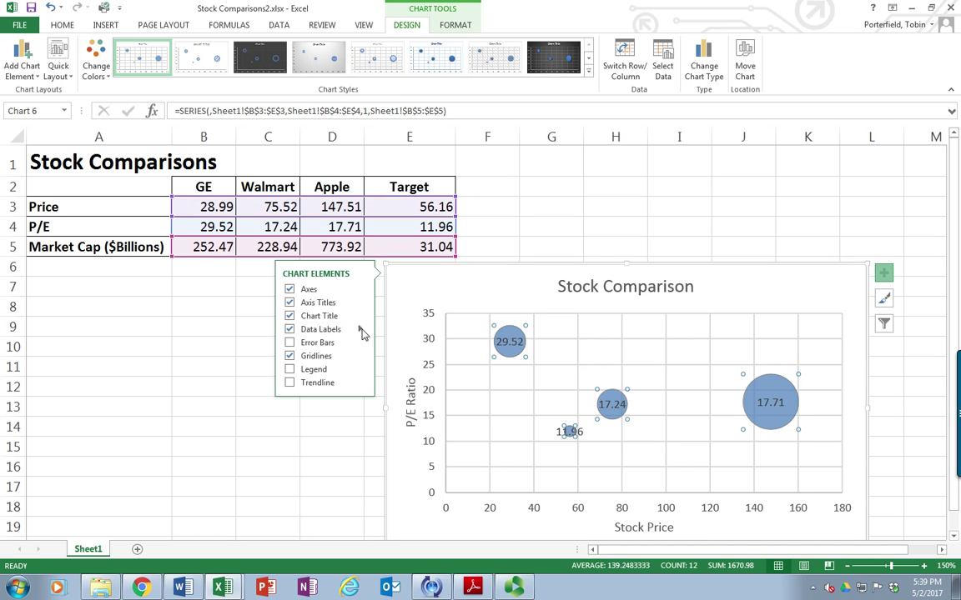
click(361, 333)
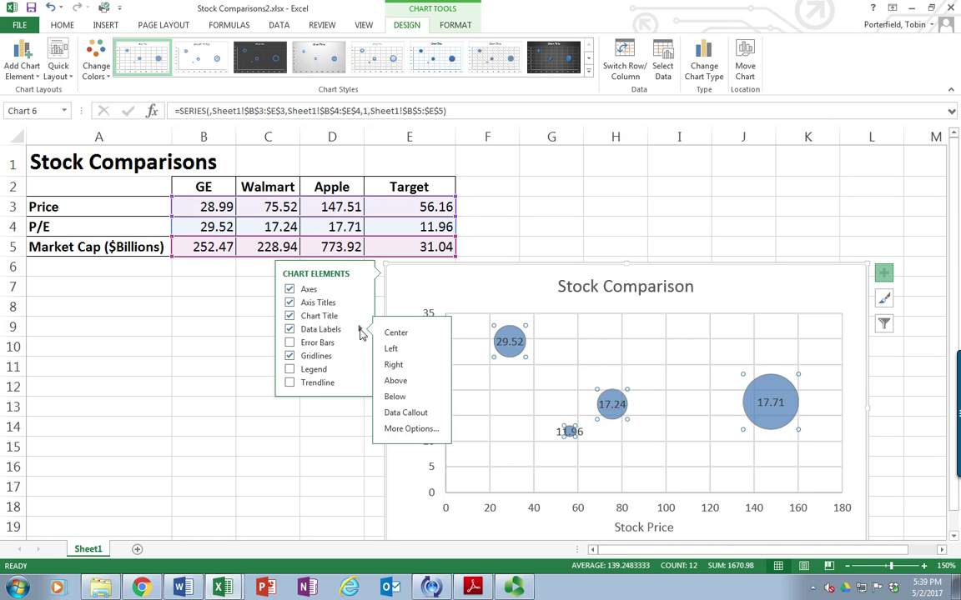
click(403, 429)
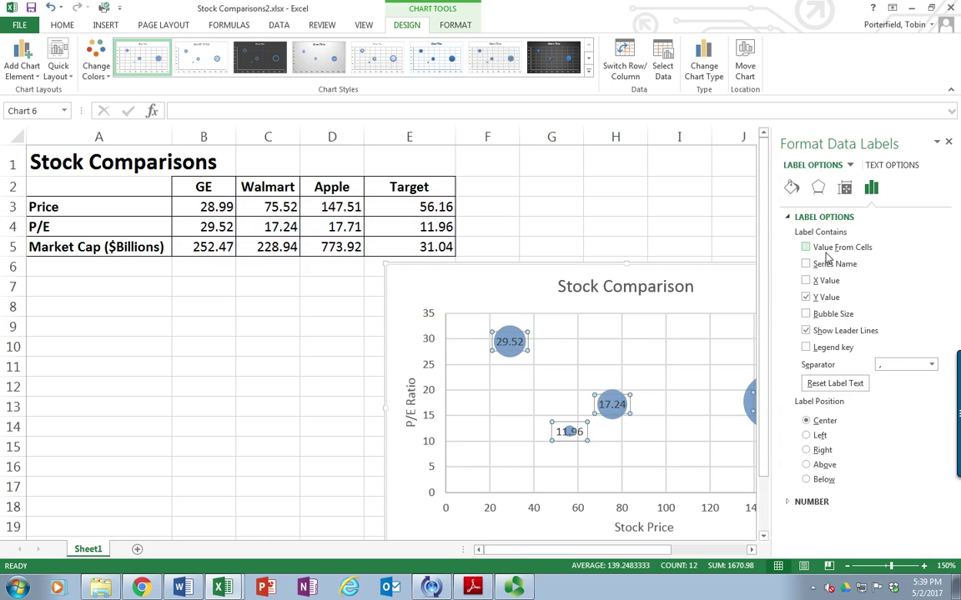
- Label bubbles with company names from B2:E2, drop the Y value, and position labels Right
click(806, 248)
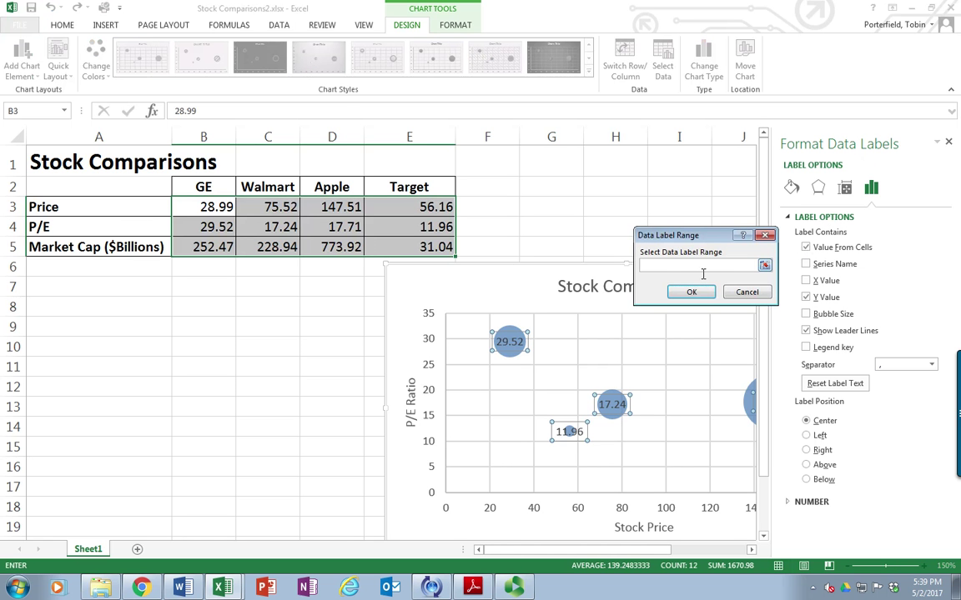
drag(204, 187, 409, 187)
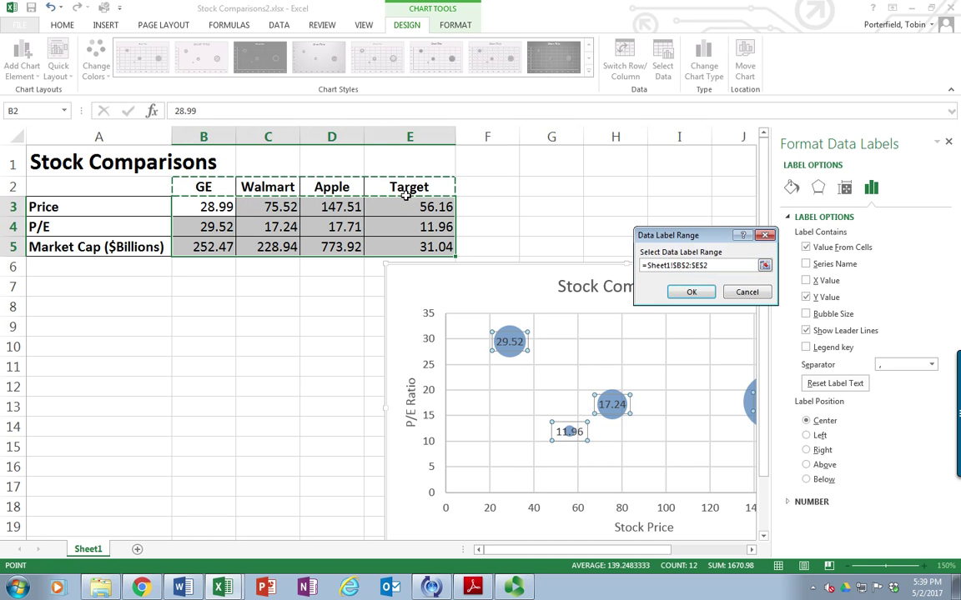
click(695, 294)
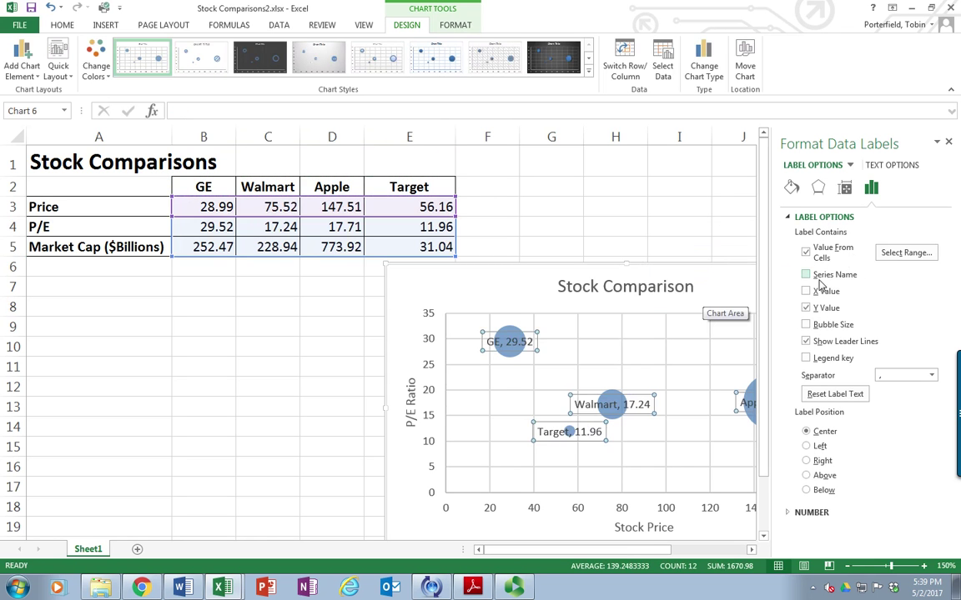
click(806, 308)
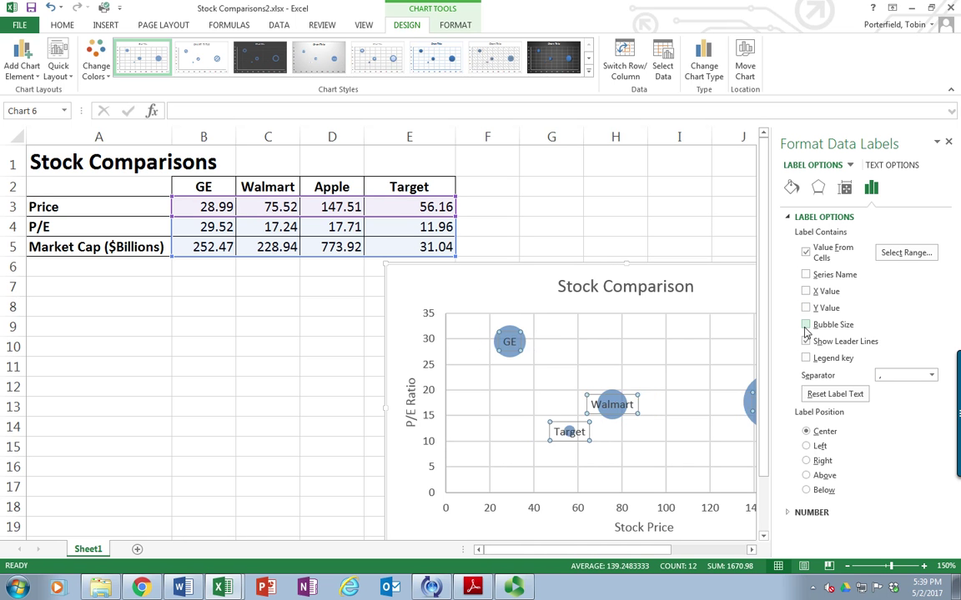
click(808, 462)
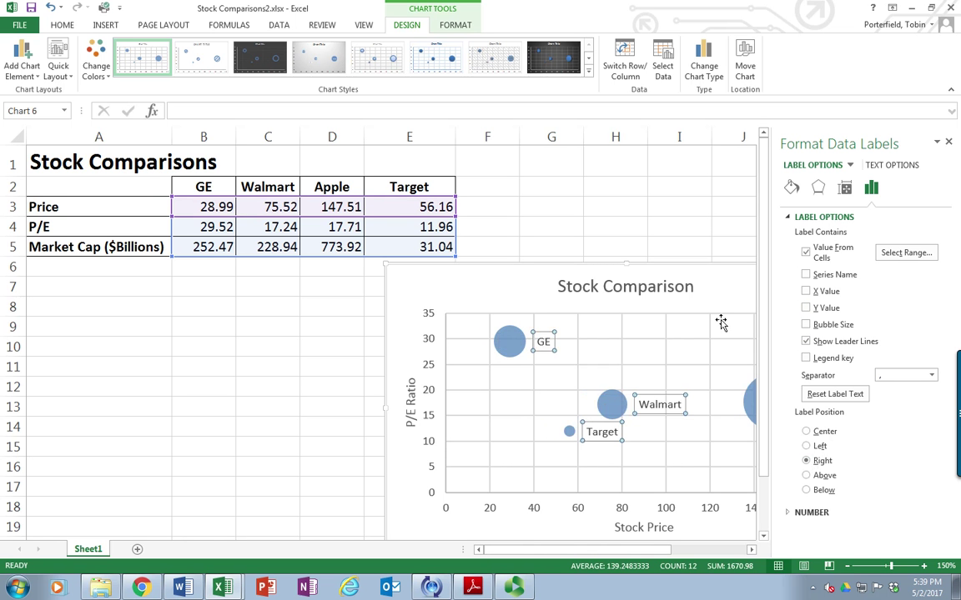
click(950, 144)
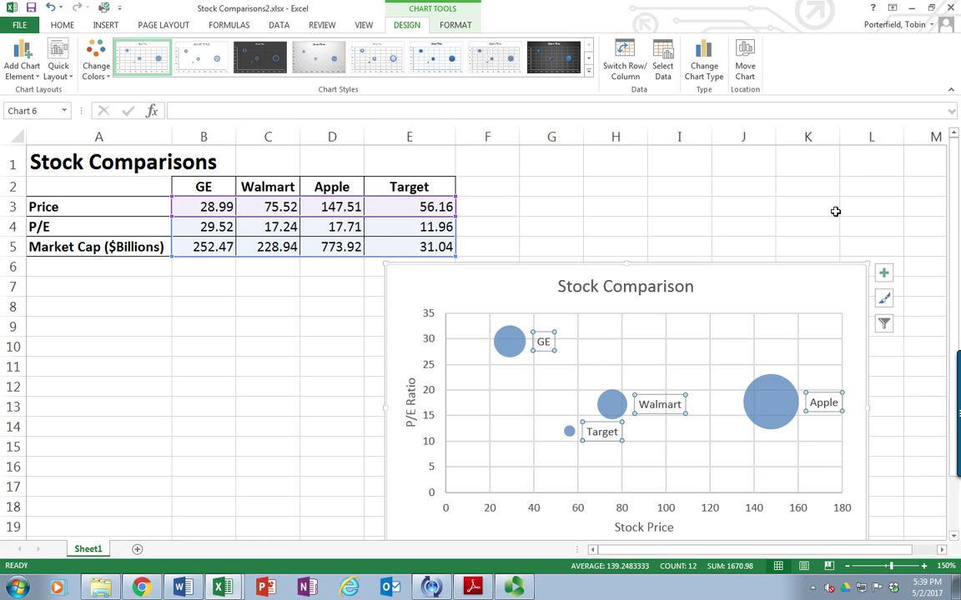
- Nudge the chart slightly higher and draw a text box along the chart's bottom edge
drag(752, 275, 754, 260)
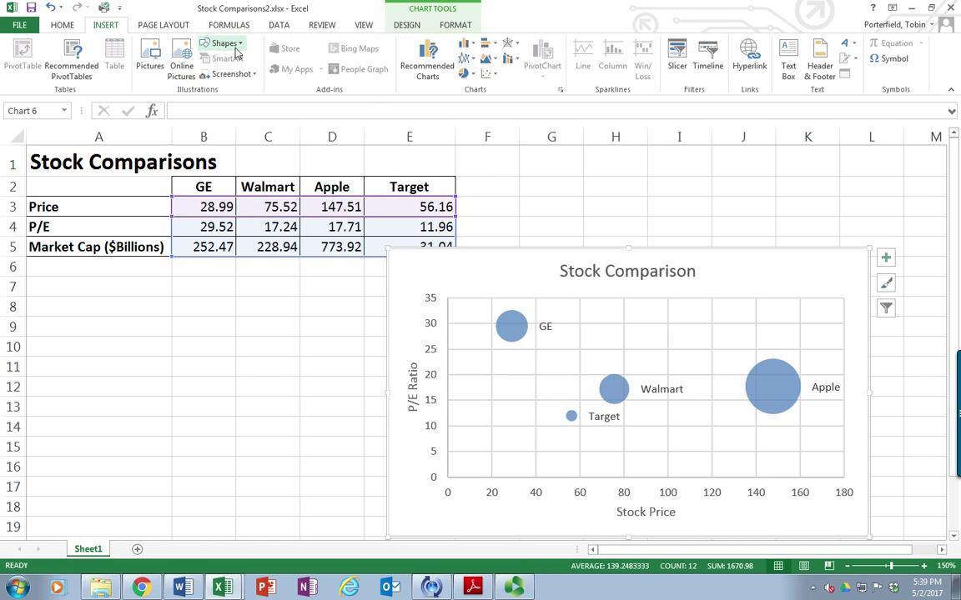
click(223, 46)
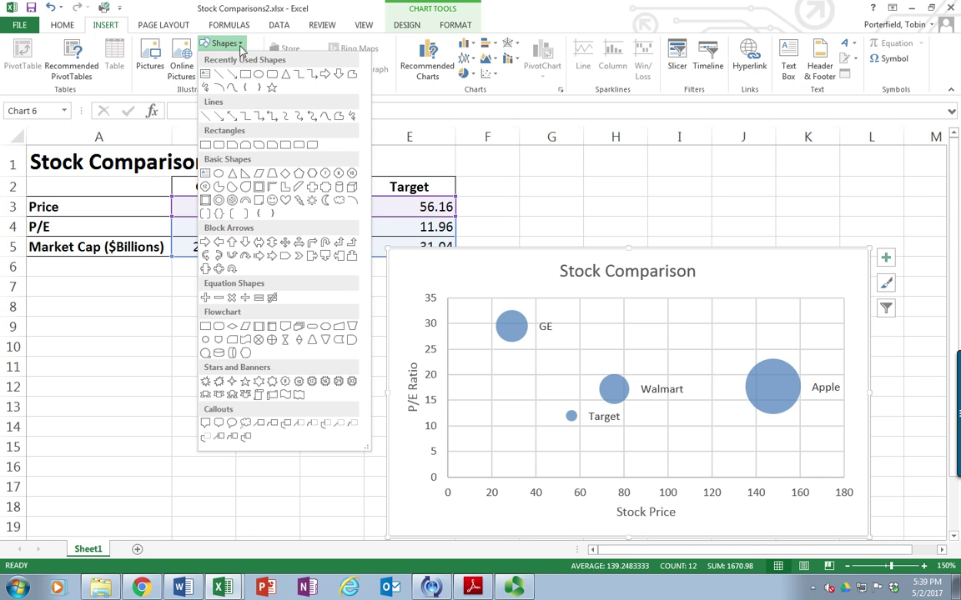
click(206, 74)
click(718, 534)
drag(714, 442, 709, 538)
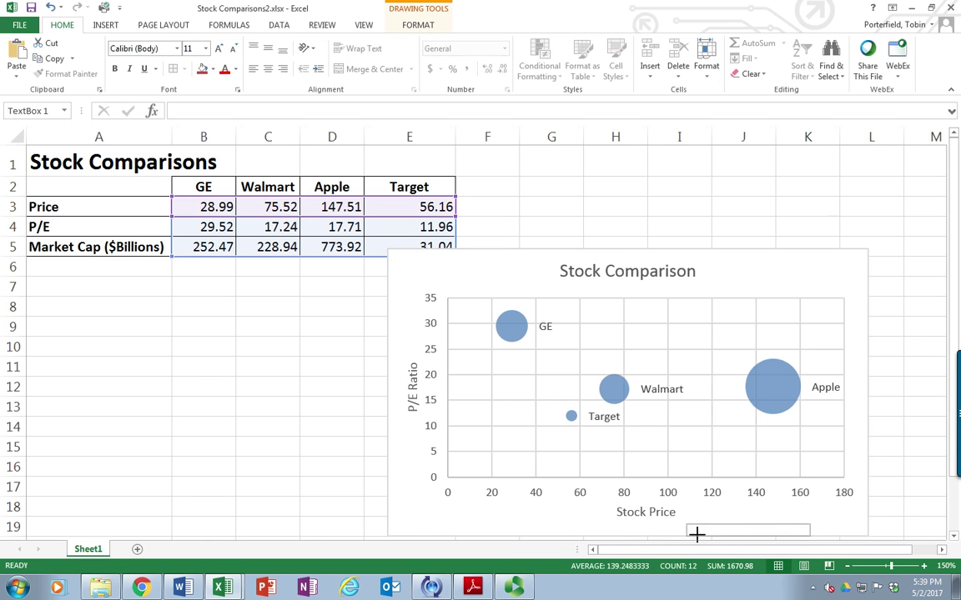
click(723, 536)
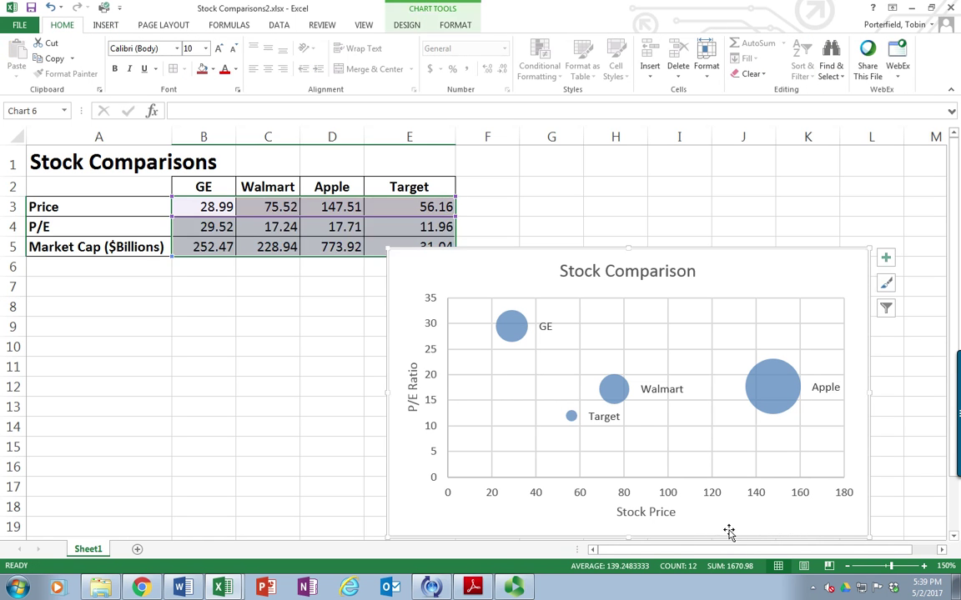